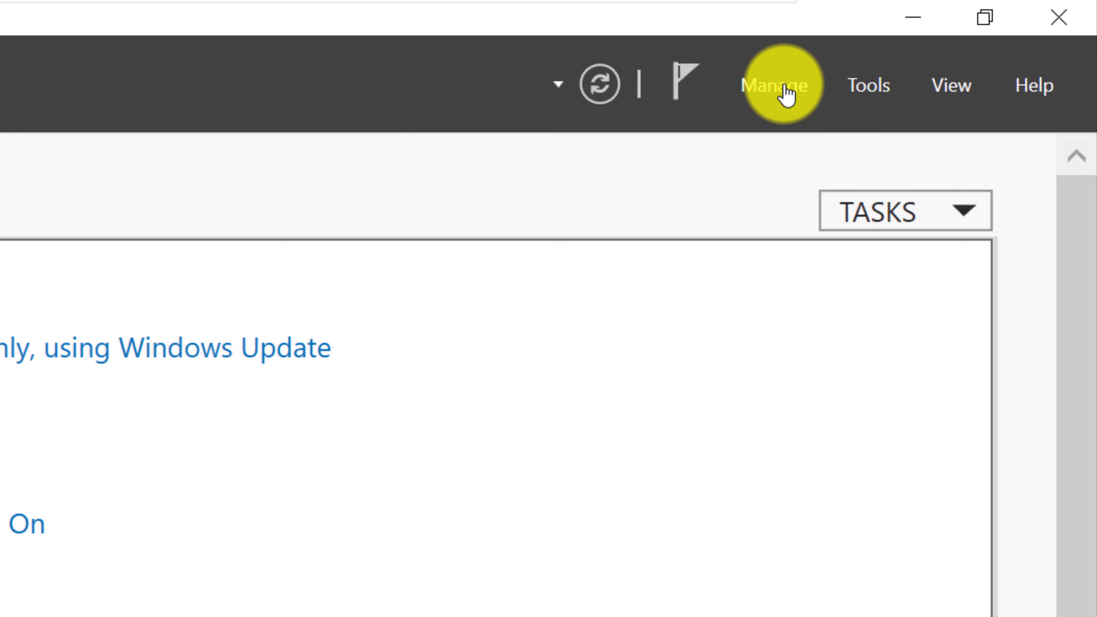
- Start adding roles and features with a role-based or feature-based installation on the server WIN-DML4V4K6OCO from the server pool
click(785, 92)
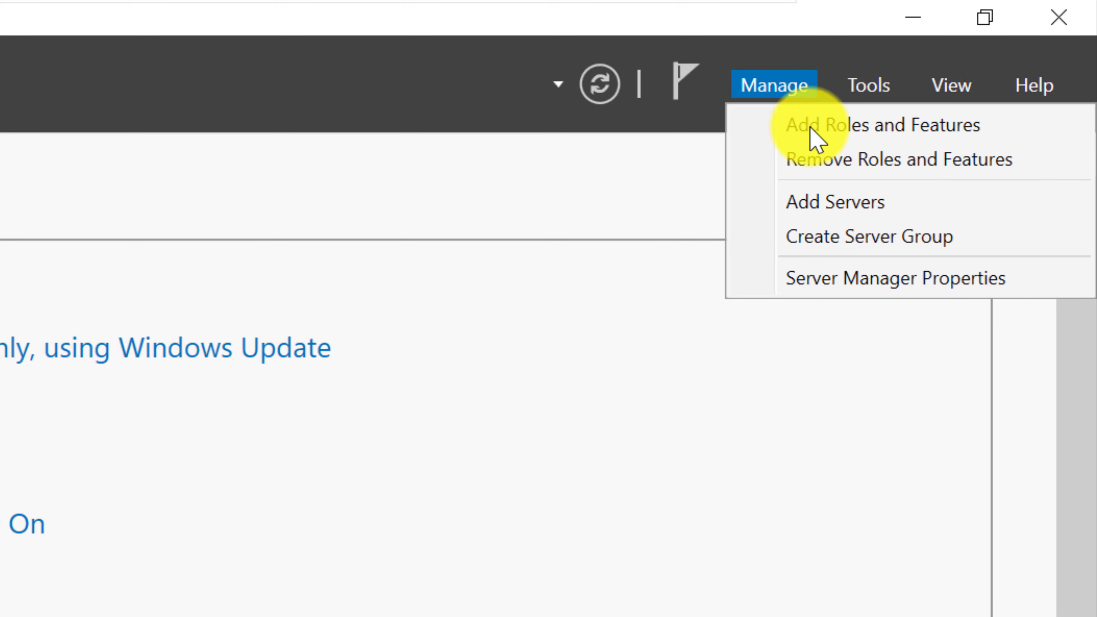
click(853, 137)
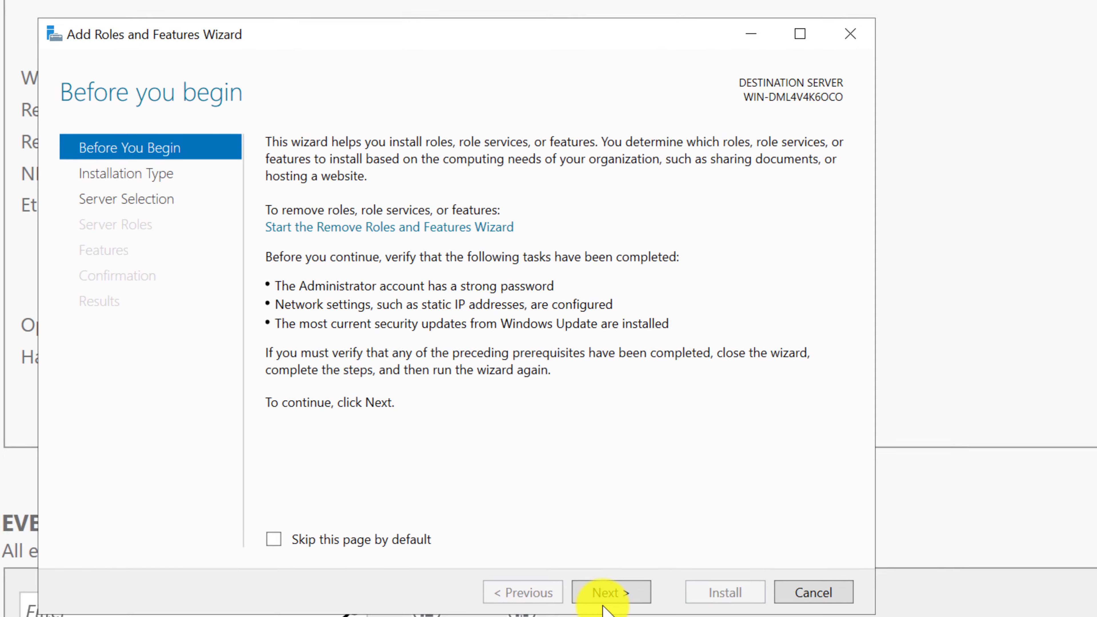
click(611, 599)
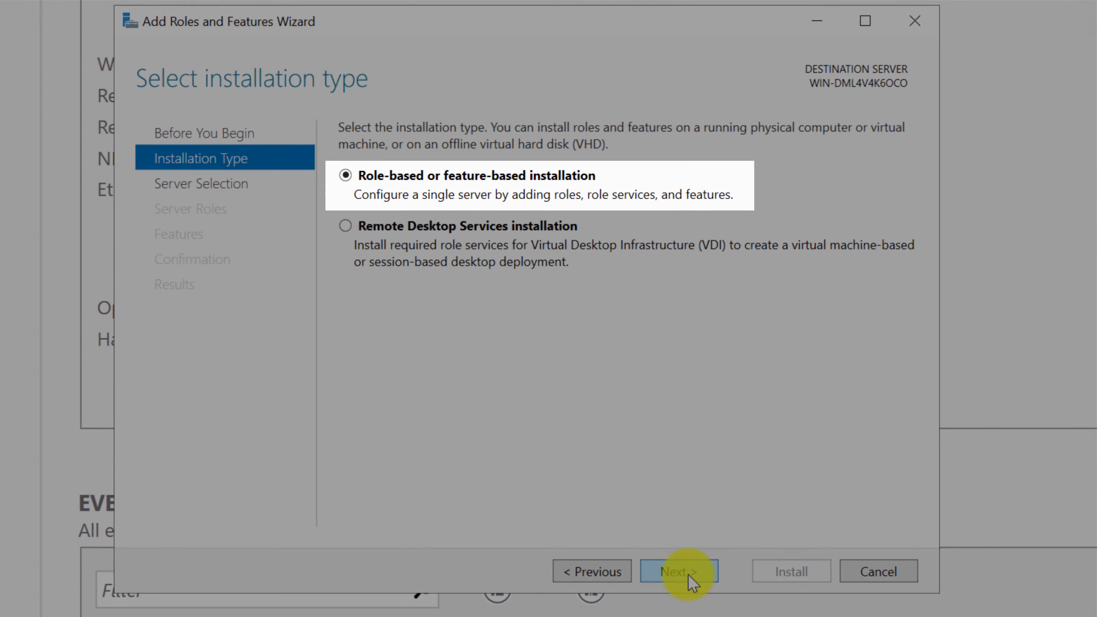
click(687, 574)
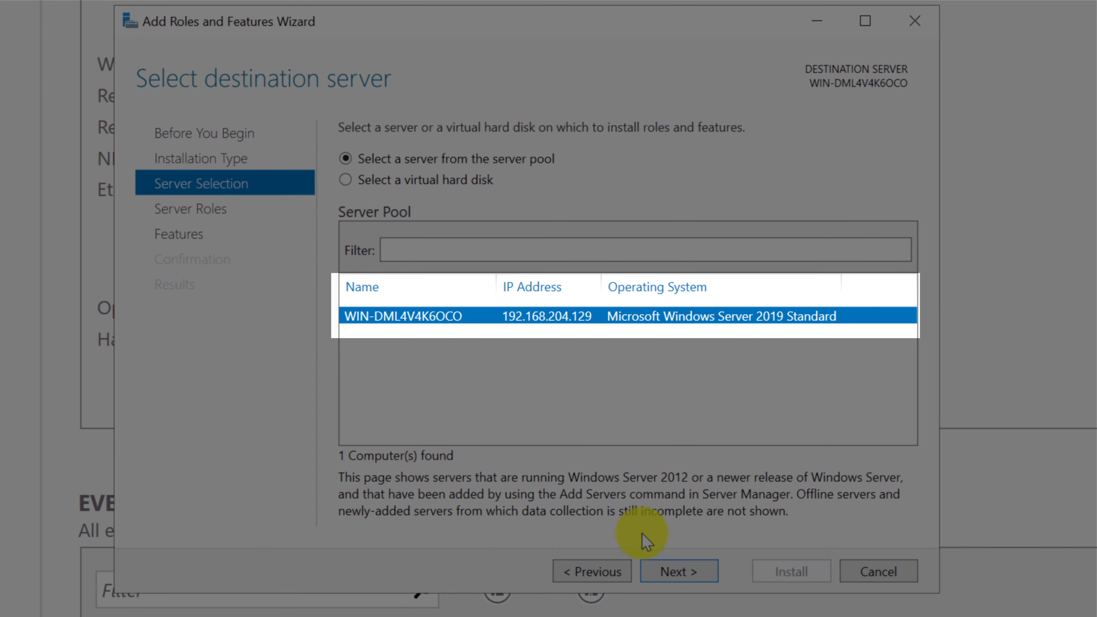
click(673, 574)
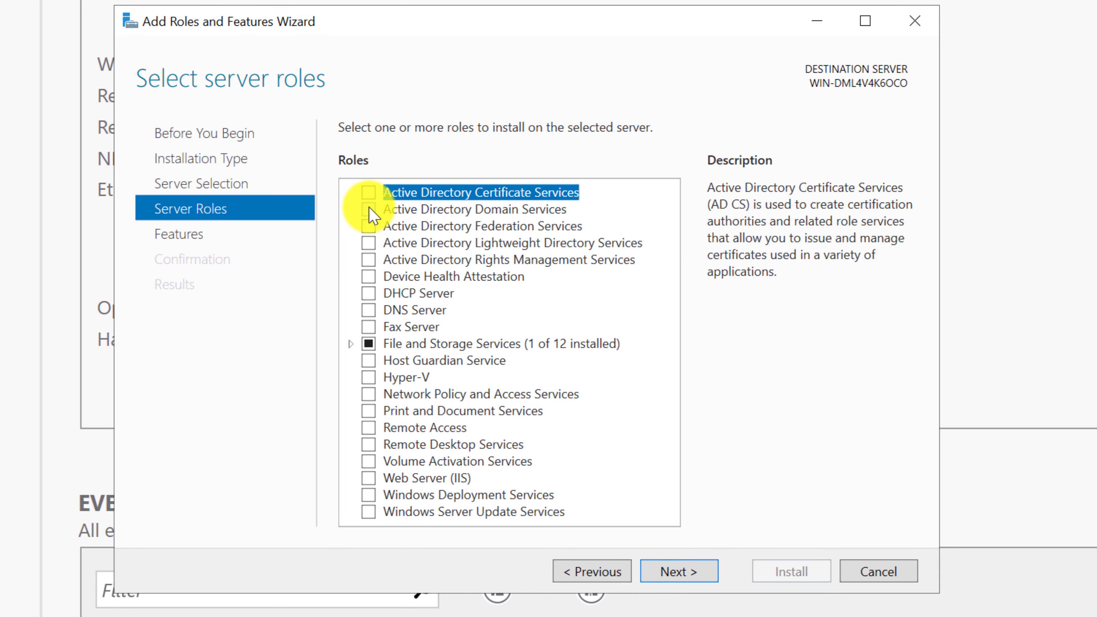
- Select the Active Directory Domain Services and DNS Server roles with their required features, continuing despite the static IP validation warning
click(368, 209)
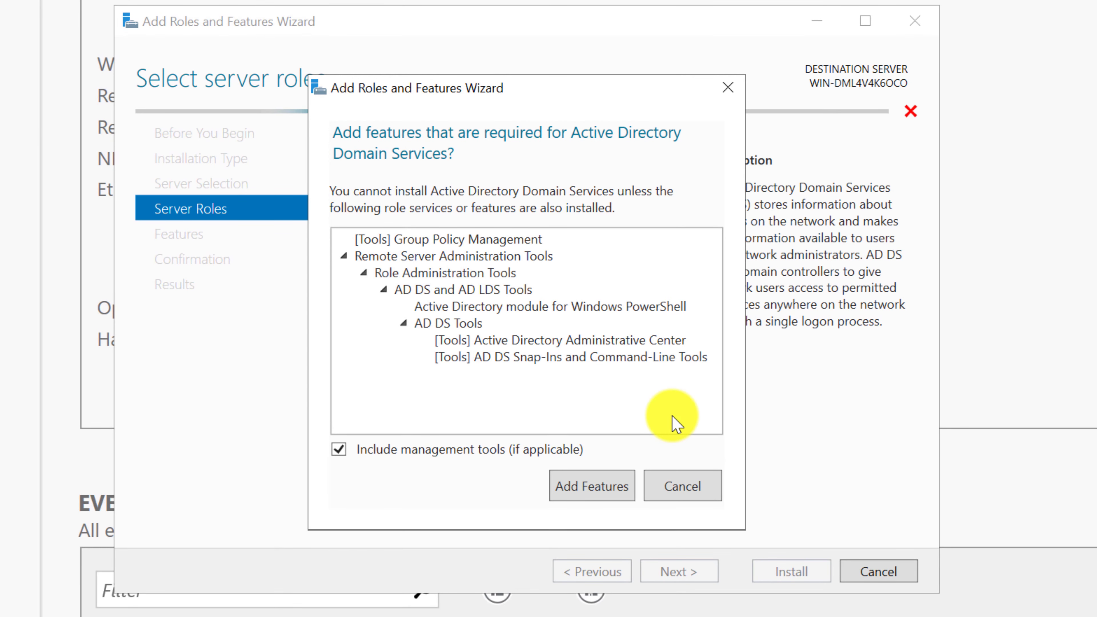
click(601, 496)
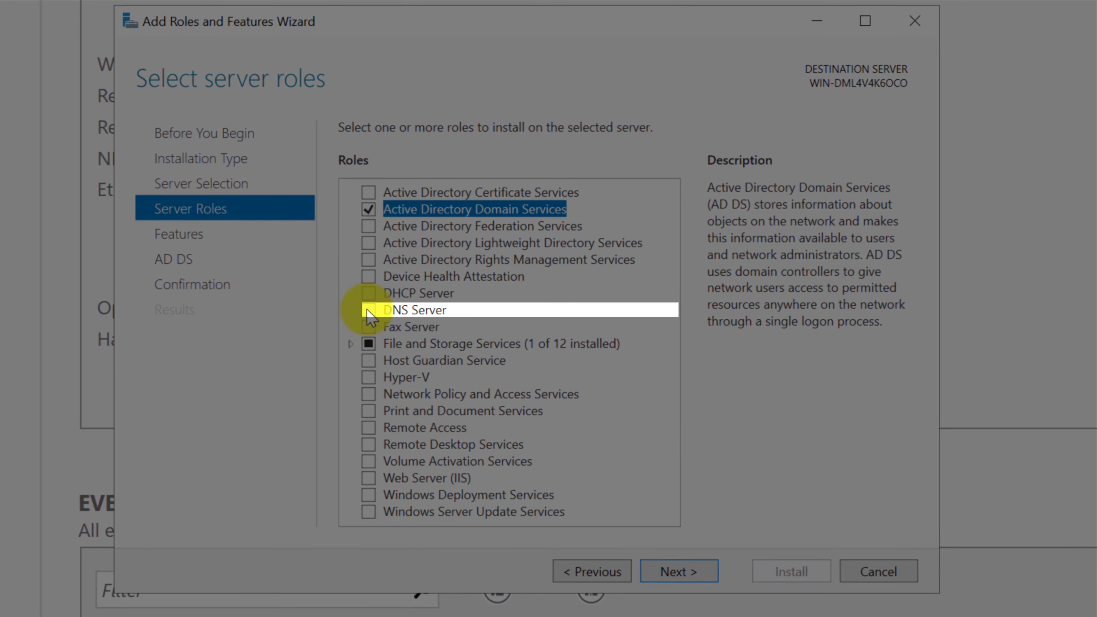
click(368, 310)
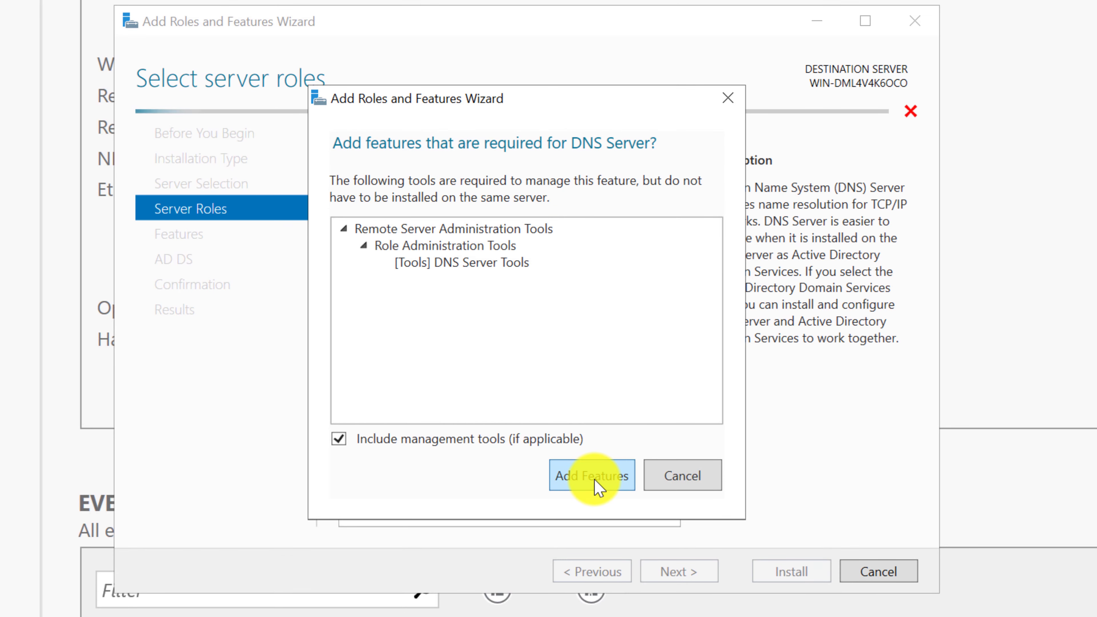
click(599, 488)
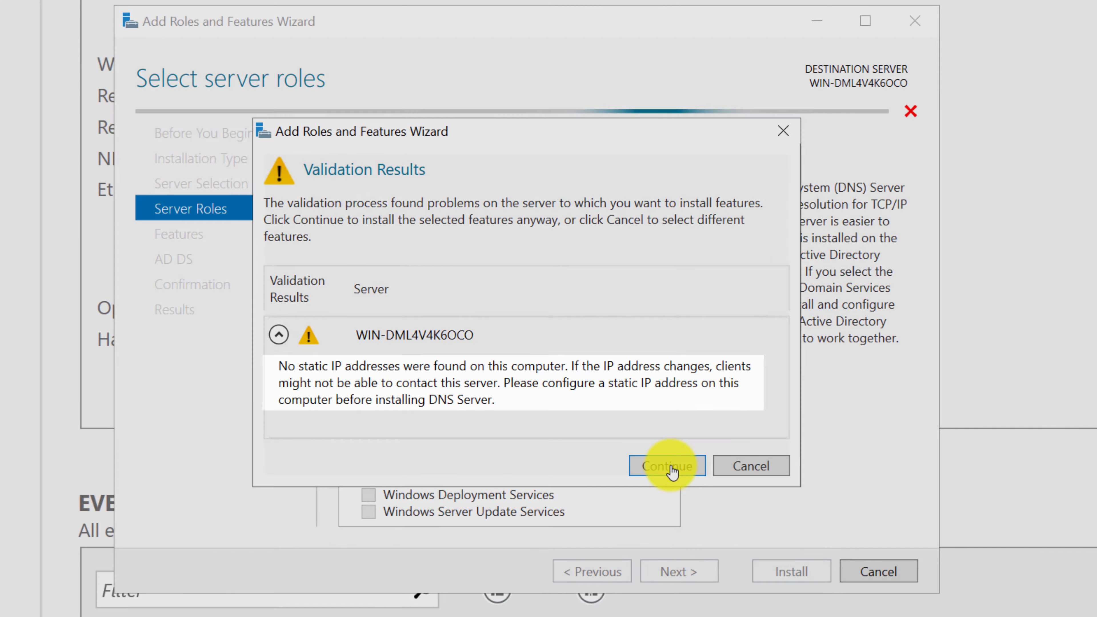
click(668, 466)
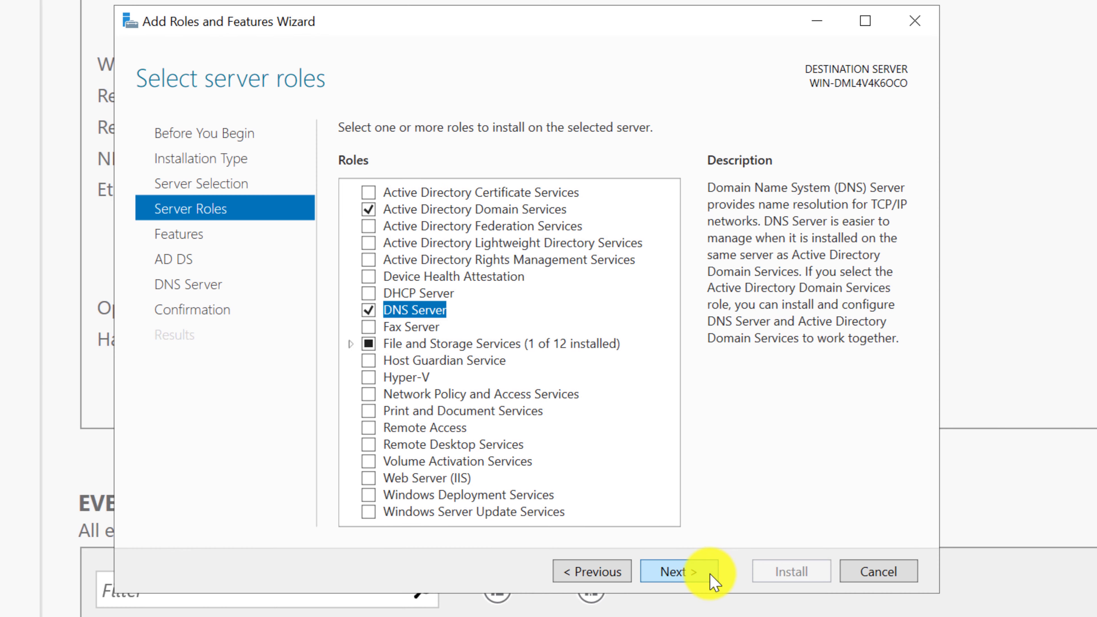
- Keep the default features and proceed through the AD DS and DNS Server information pages to the installation confirmation
click(692, 573)
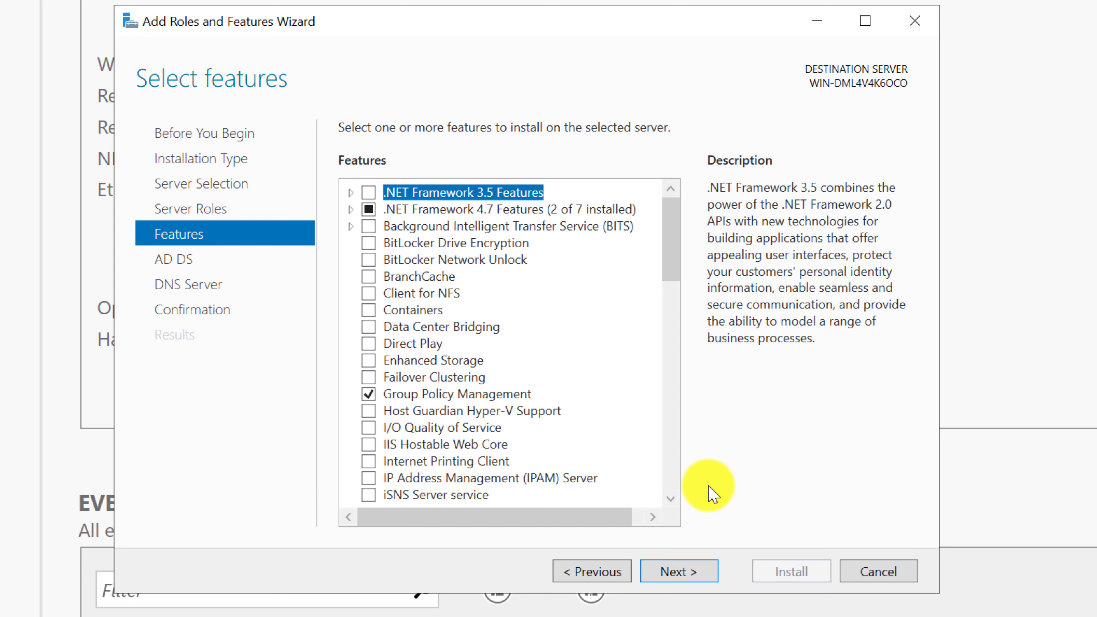
click(680, 574)
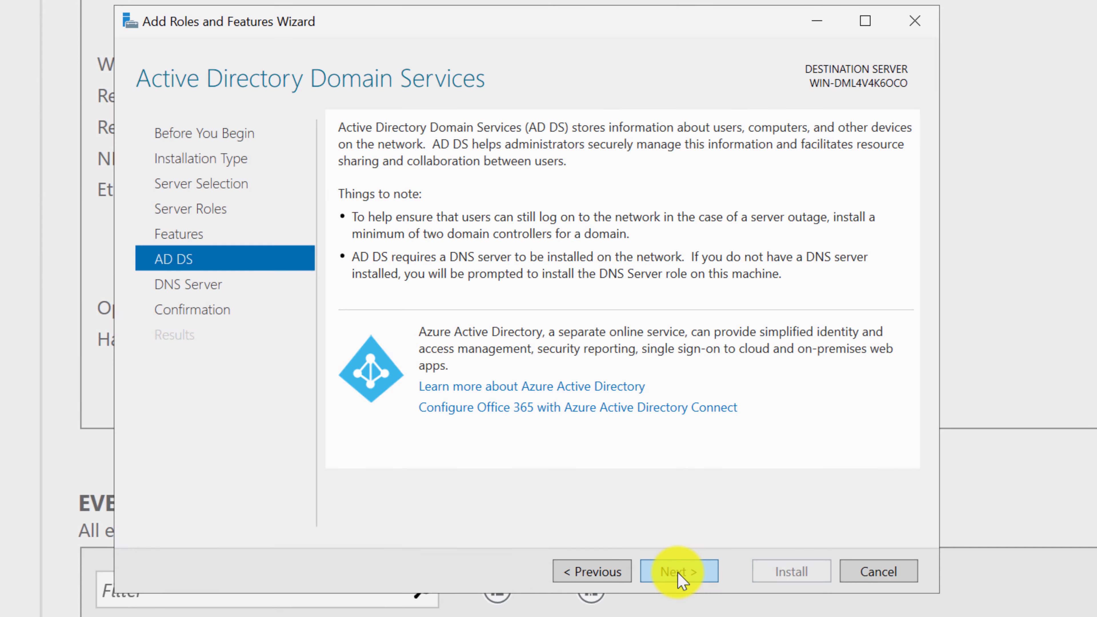
click(680, 575)
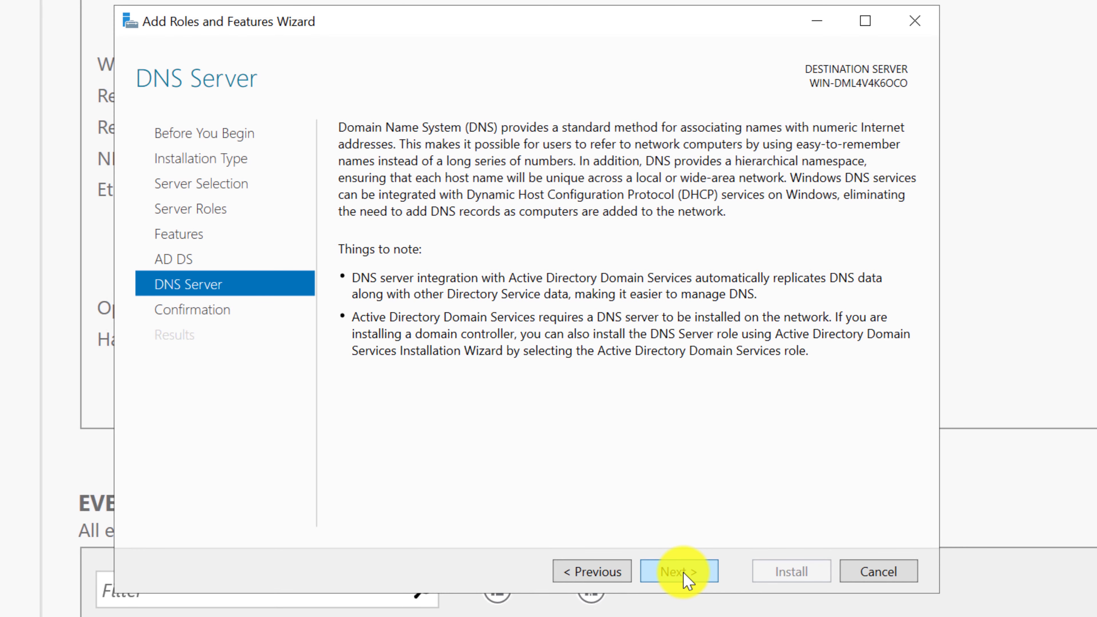
click(683, 572)
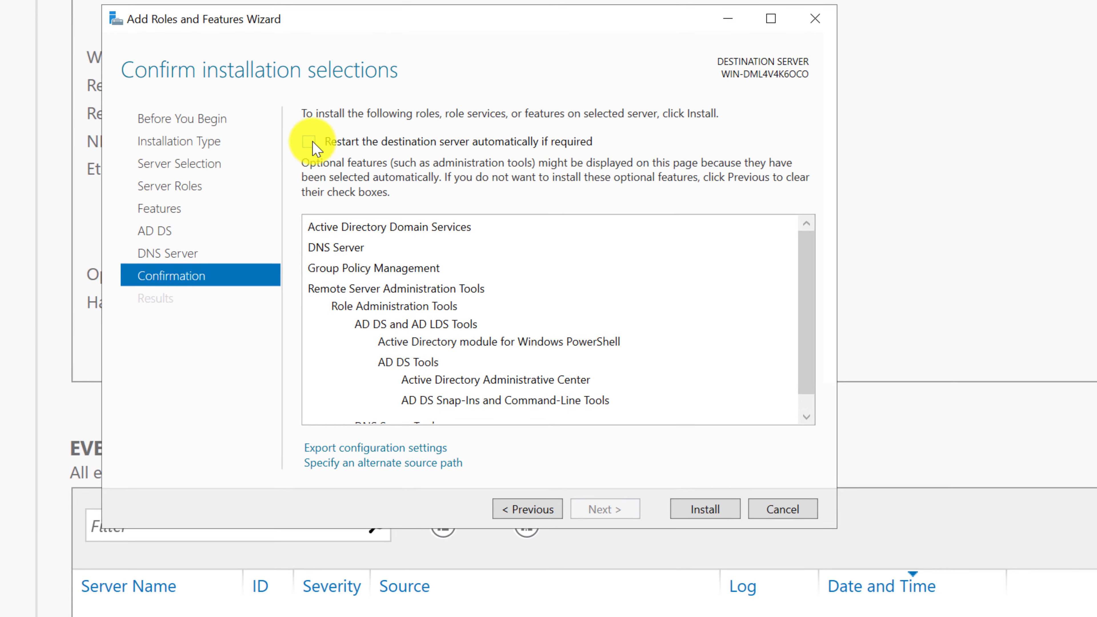
- Allow automatic restarts of the destination server, install the selected roles, and close the wizard
click(279, 128)
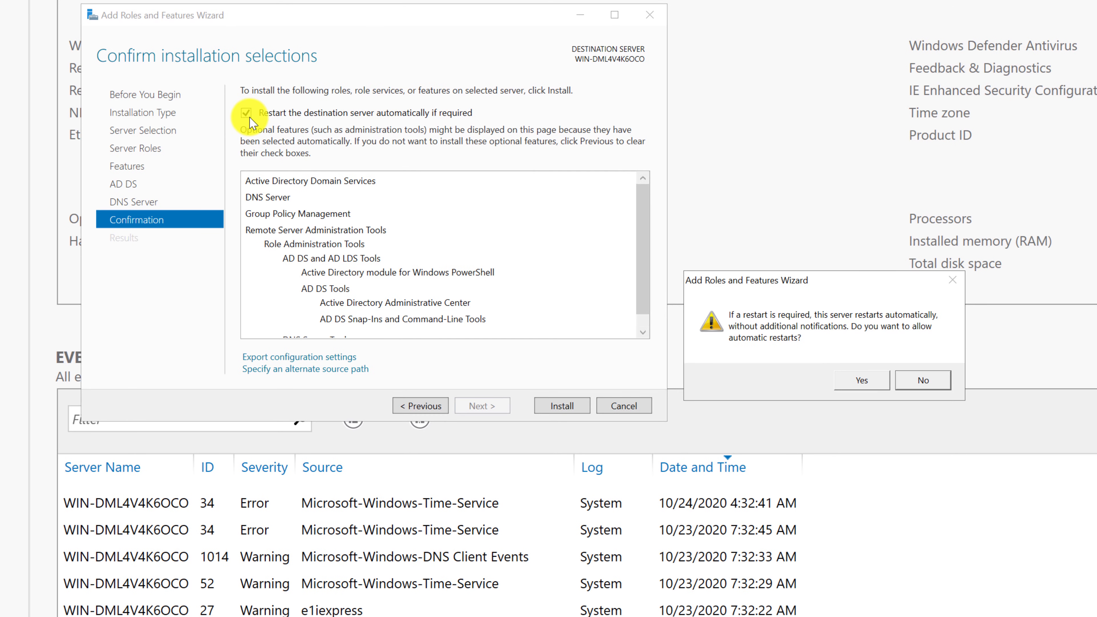
click(860, 380)
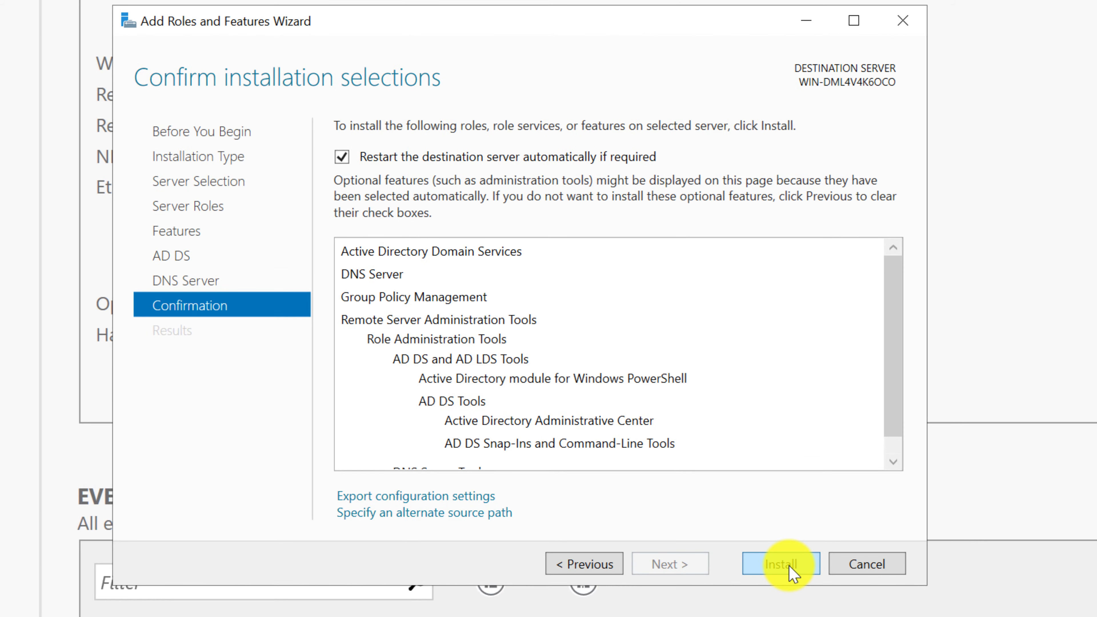
click(693, 498)
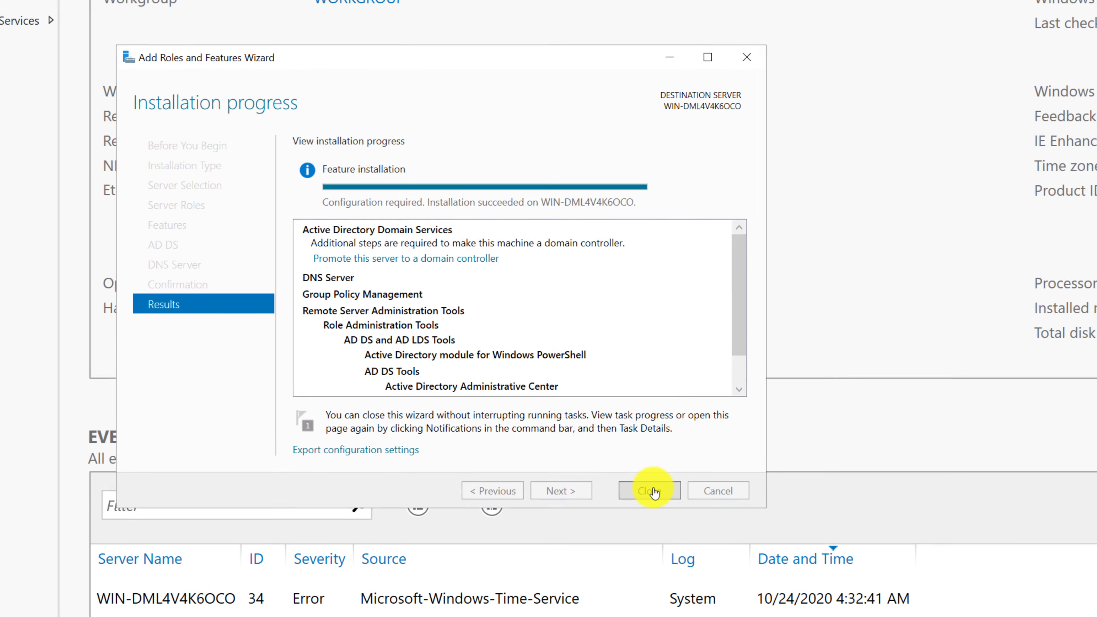
click(650, 491)
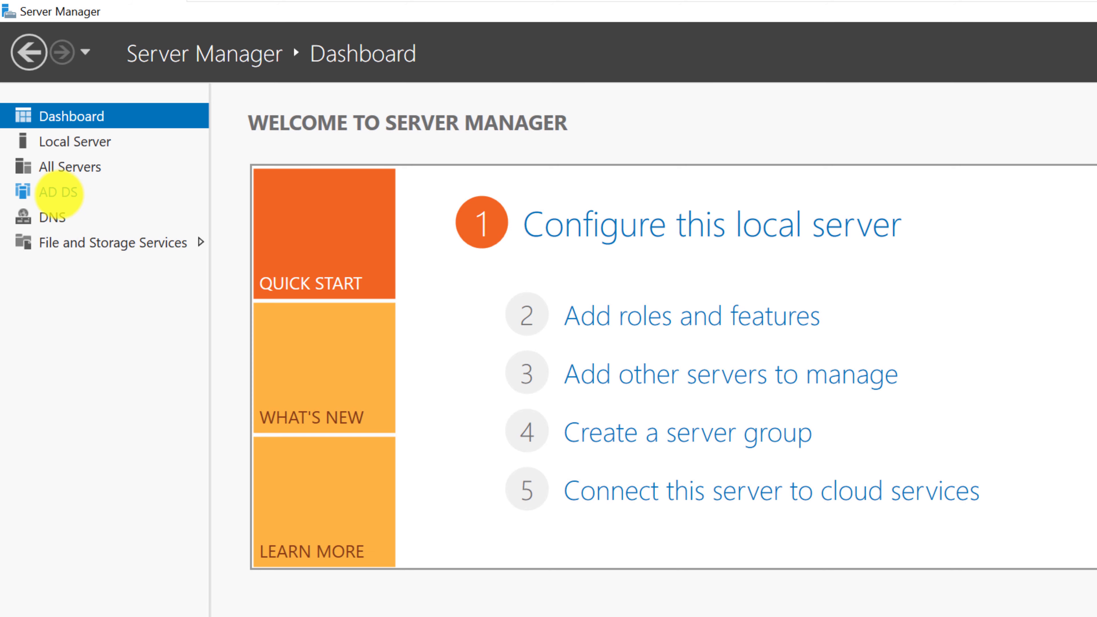
- Open the AD DS post-deployment task details and start promoting this server to a domain controller
click(61, 192)
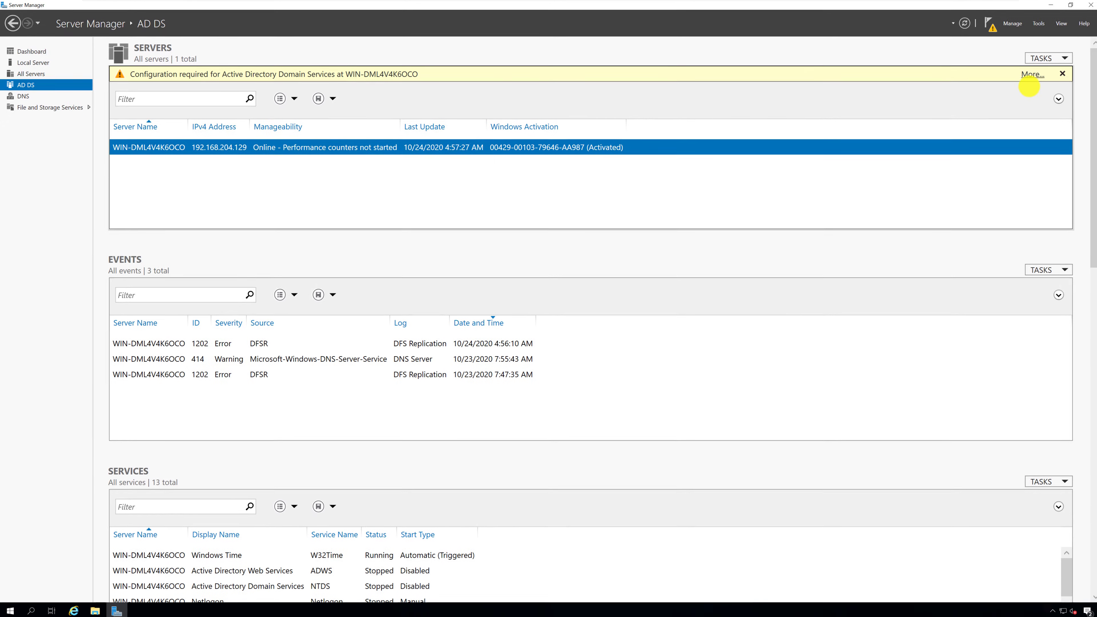
click(1033, 74)
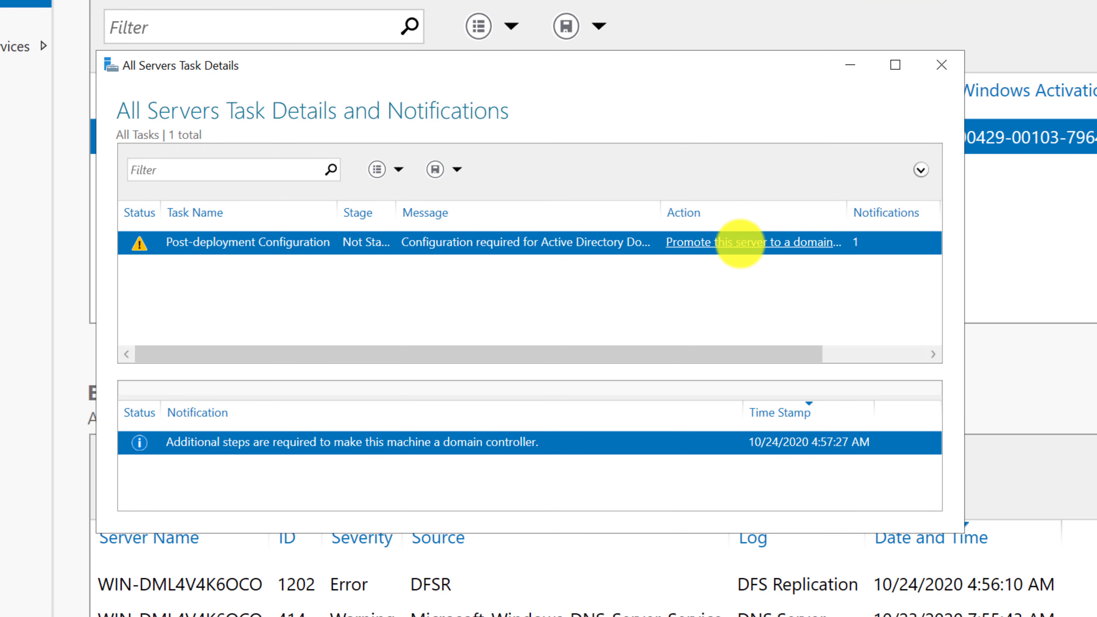
click(741, 246)
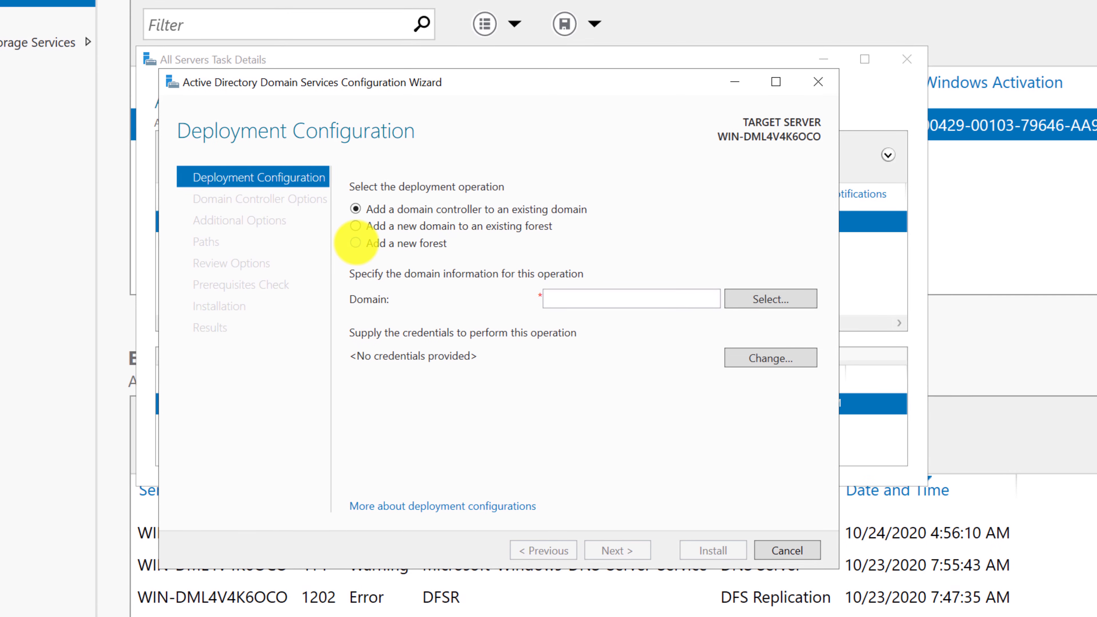
- Choose to add a new forest with the root domain name ad.local
click(355, 243)
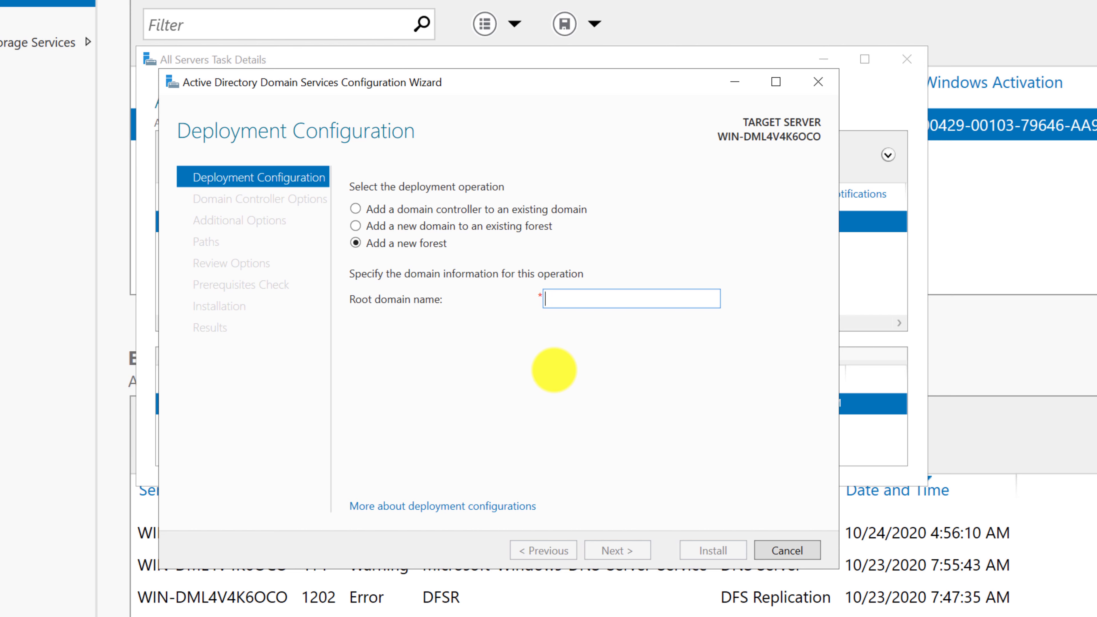
text(ad.local)
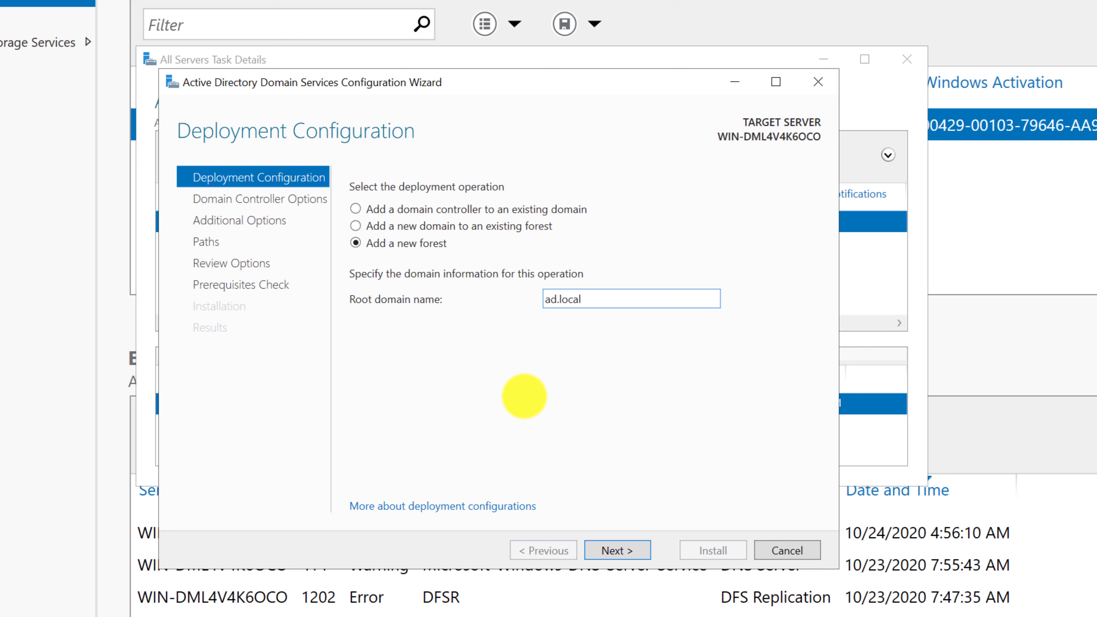
click(617, 549)
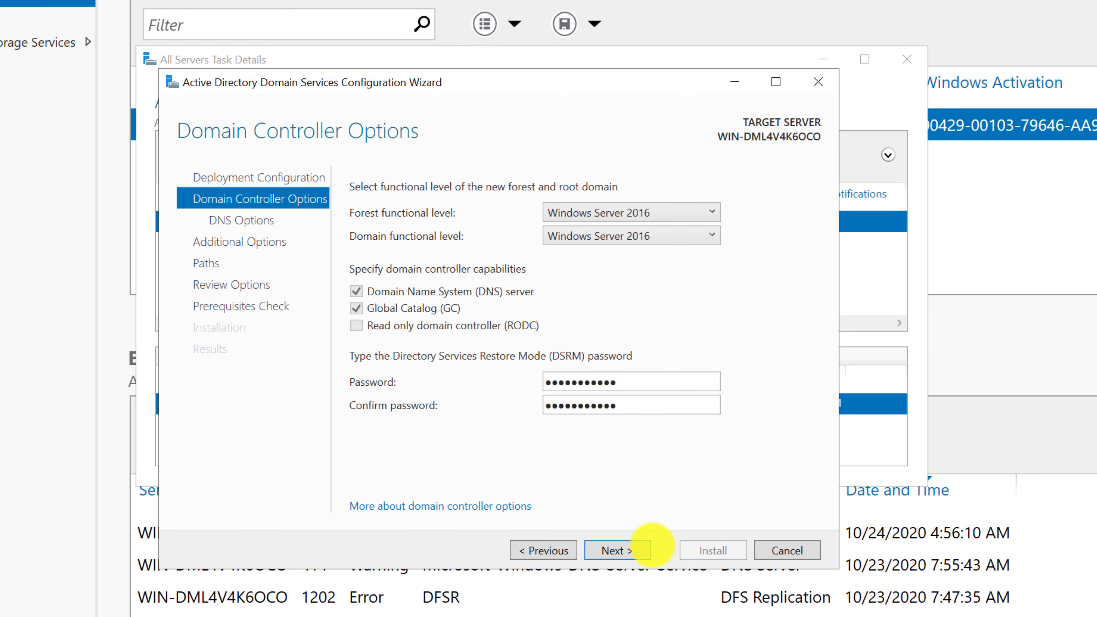
- Enter and confirm the Directory Services Restore Mode password, keeping the default DNS options, NetBIOS name AD, and database, log and SYSVOL folders
click(643, 551)
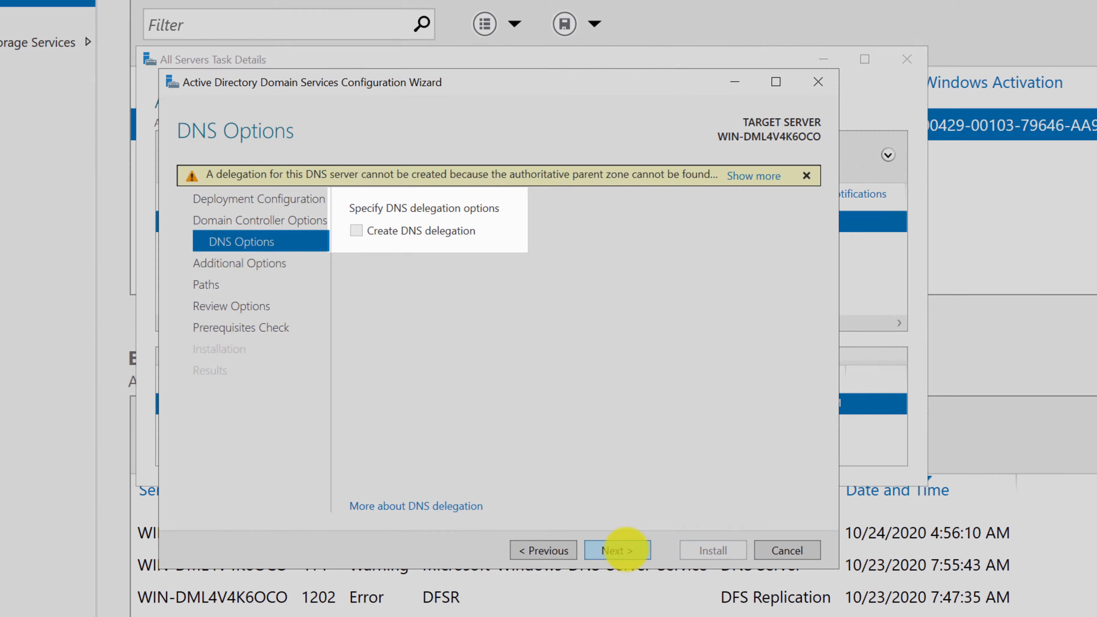
click(624, 550)
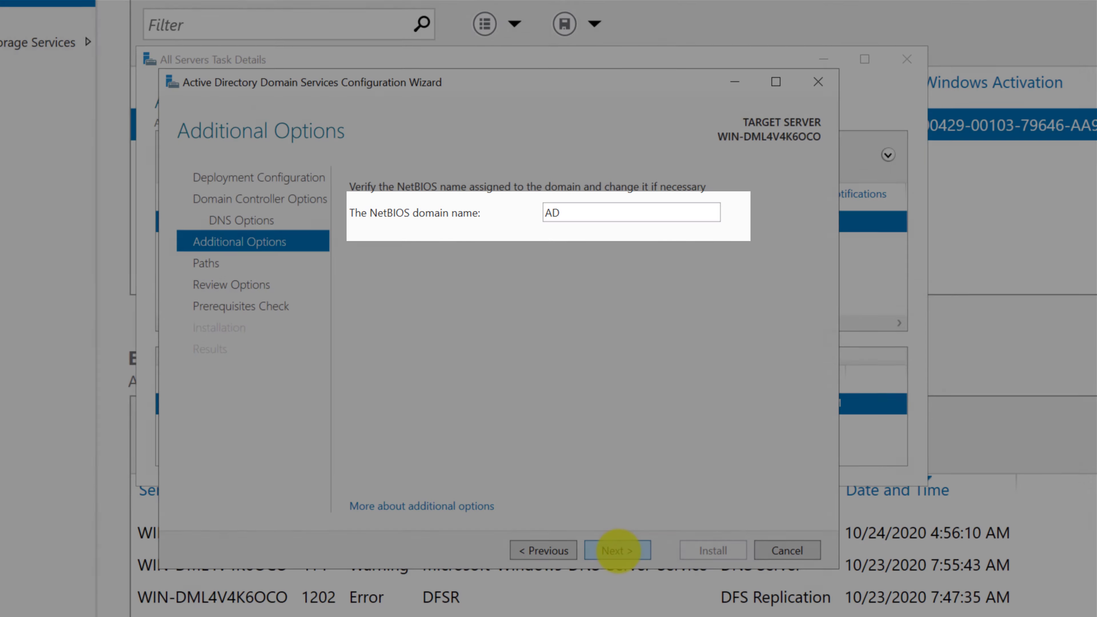
click(619, 550)
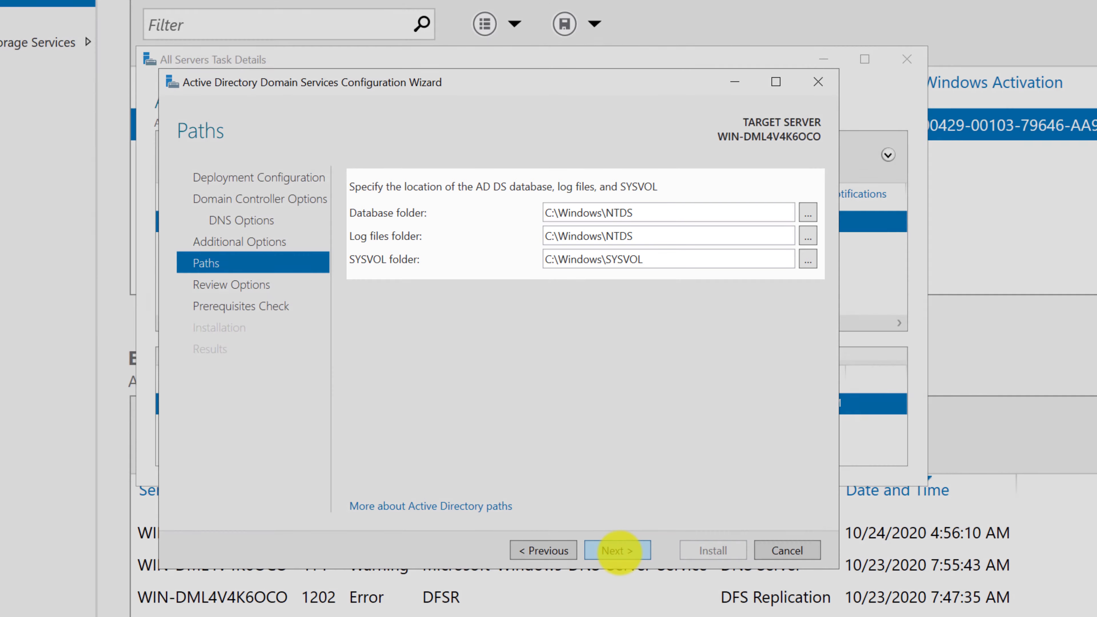
click(618, 549)
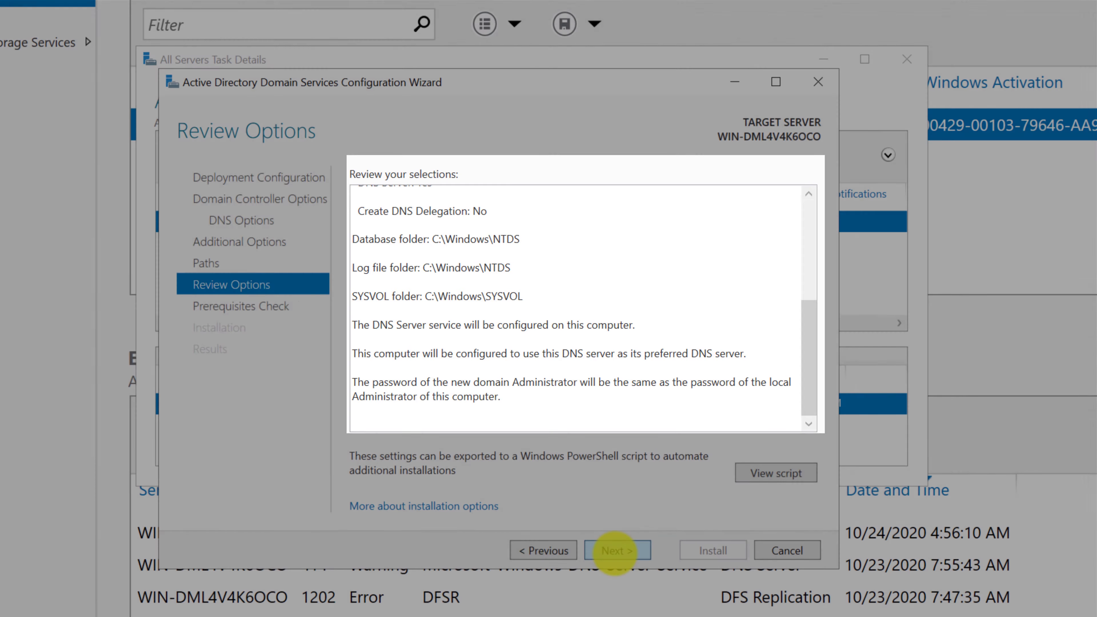
- Accept the reviewed options, run the prerequisites check, and install the domain controller configuration
click(616, 550)
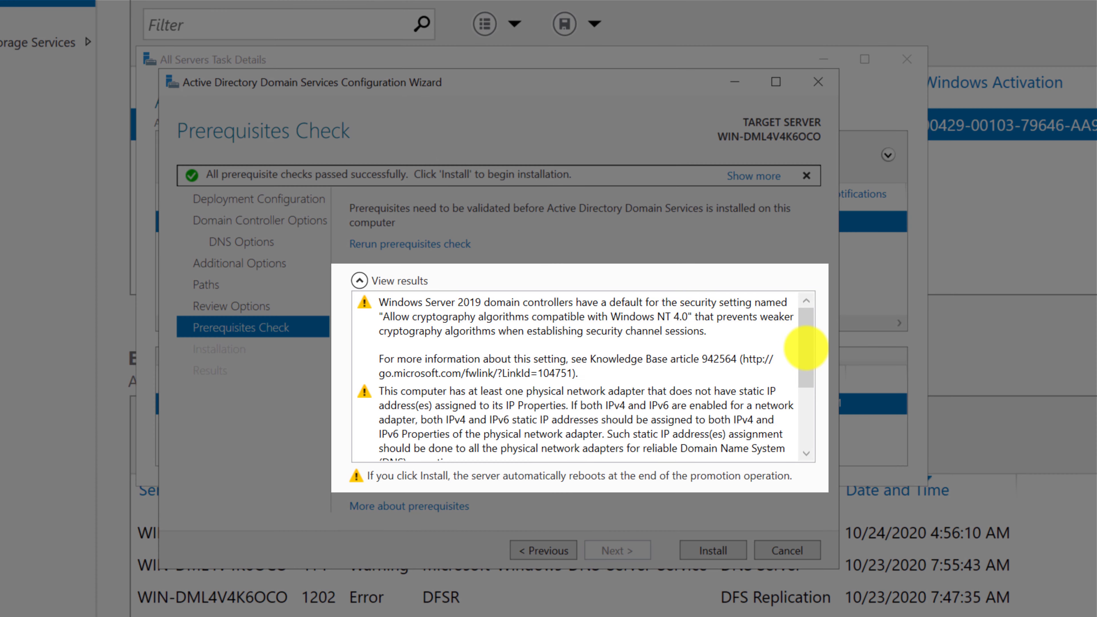
drag(805, 347, 796, 455)
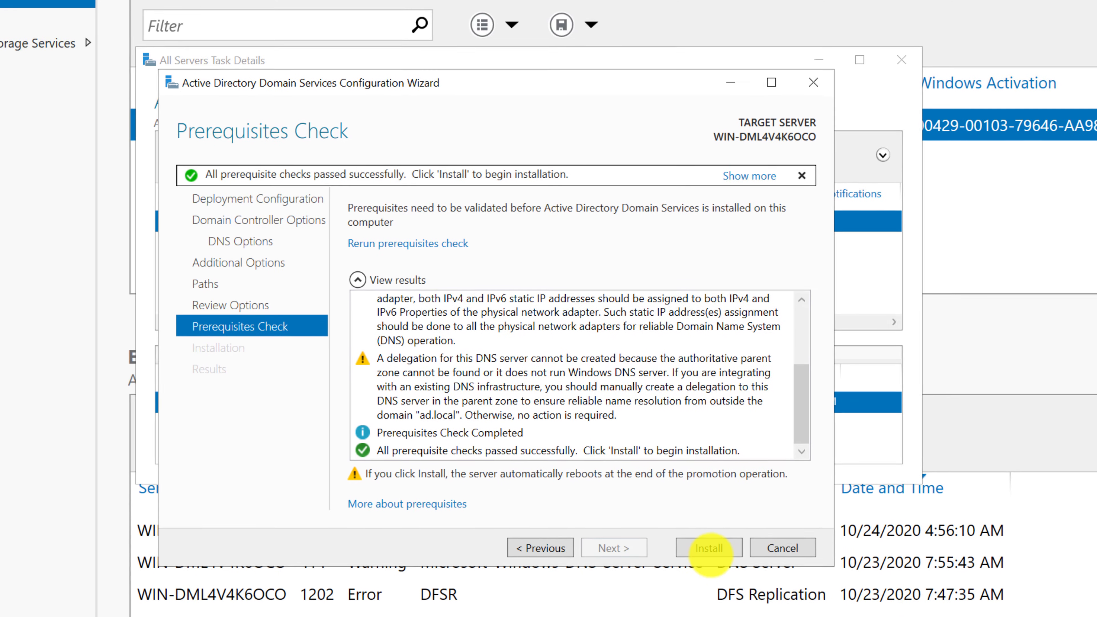
click(712, 550)
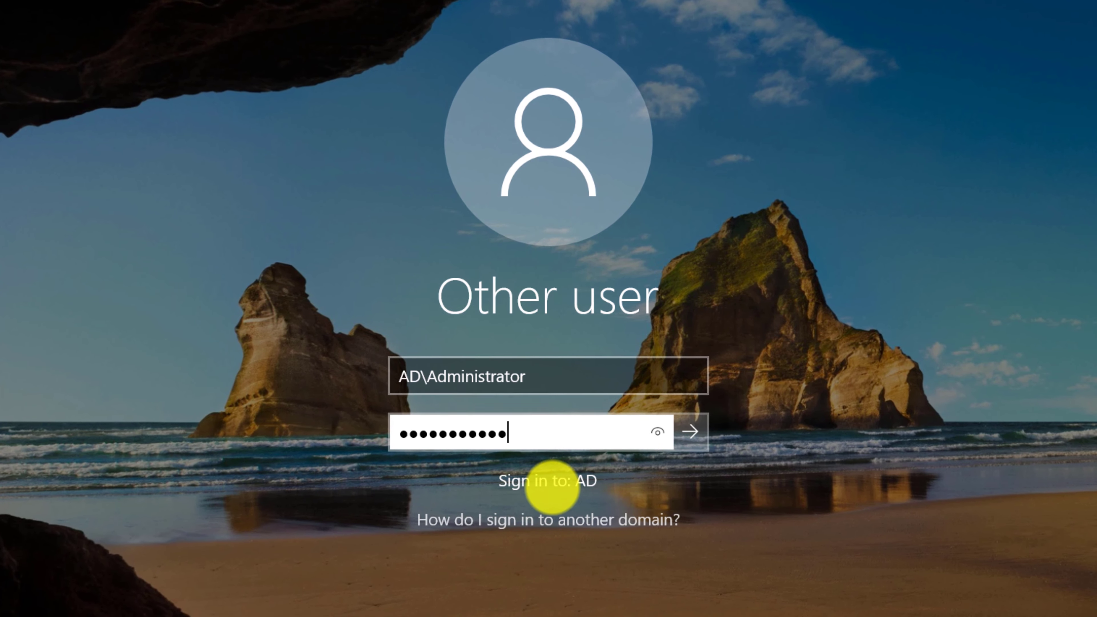
- Sign in to the AD domain as AD\Administrator with the account password
click(691, 431)
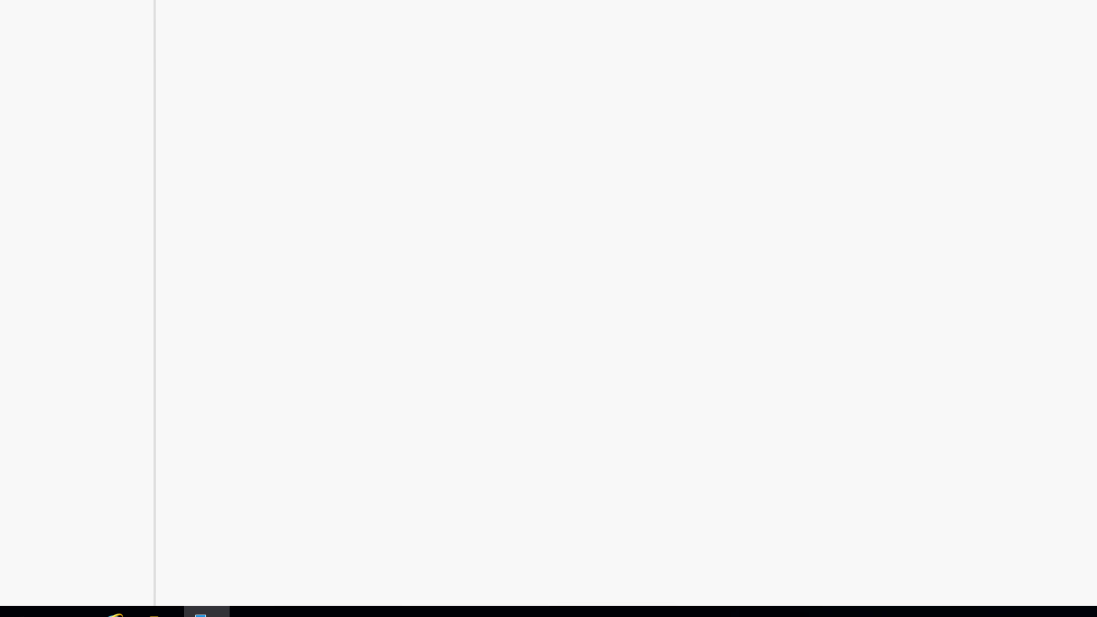
- Open the Windows Administrative Tools folder among the installed programs
click(12, 600)
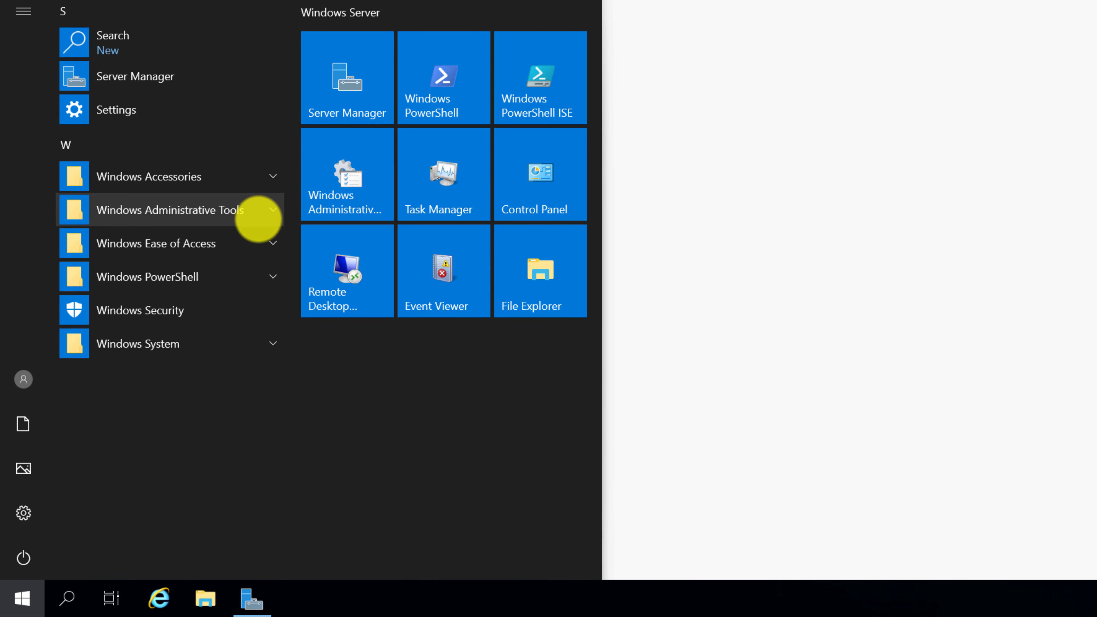